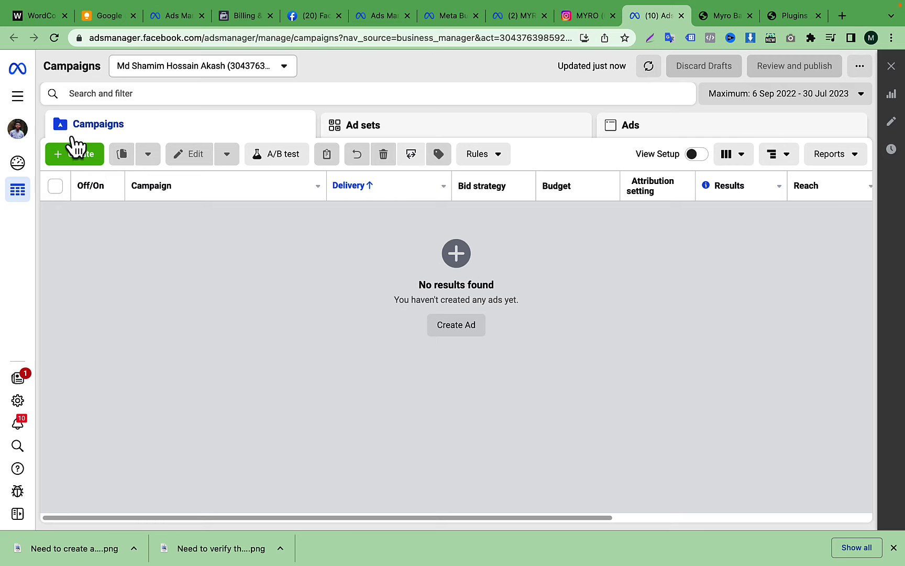
Step: Go to Business settings from Meta Business Manager's All tools list
left_click(18, 99)
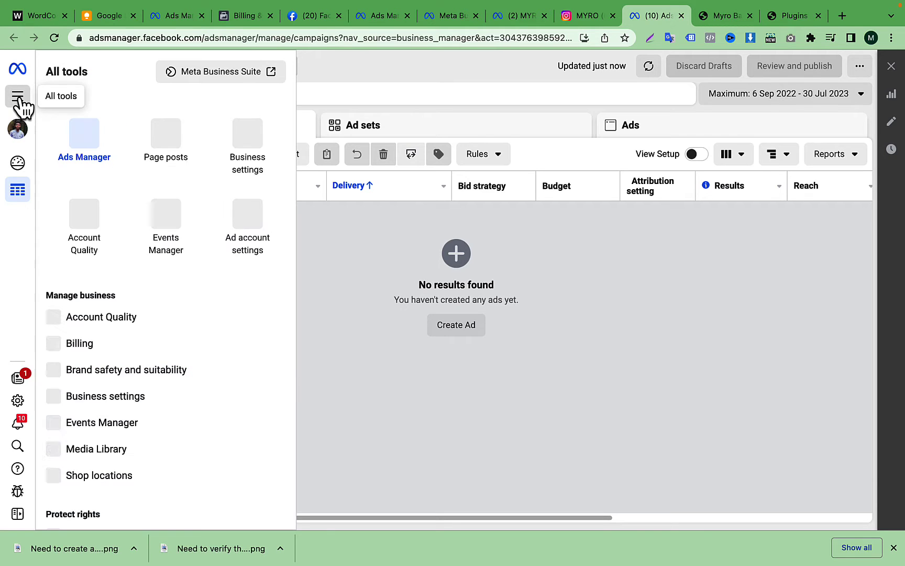
left_click(258, 174)
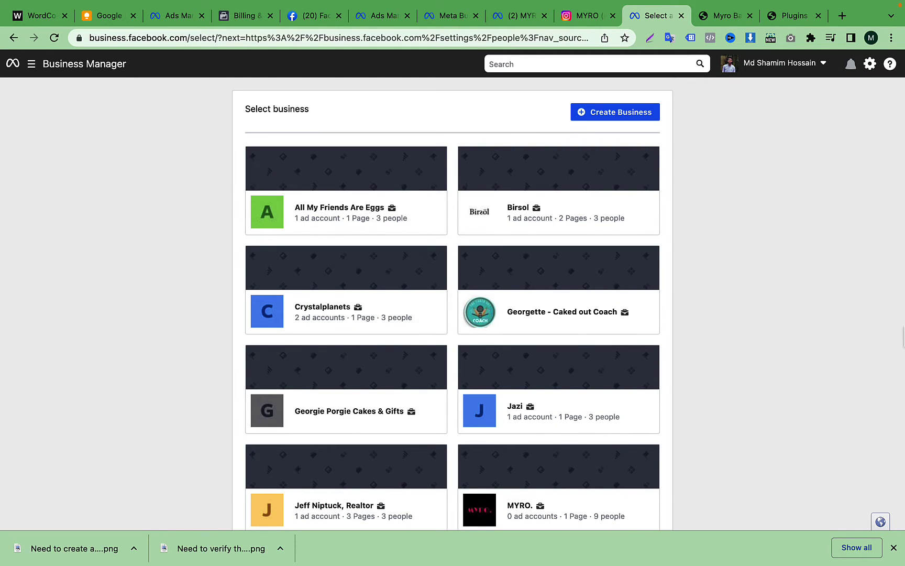
scroll(782, 361, "down", 5)
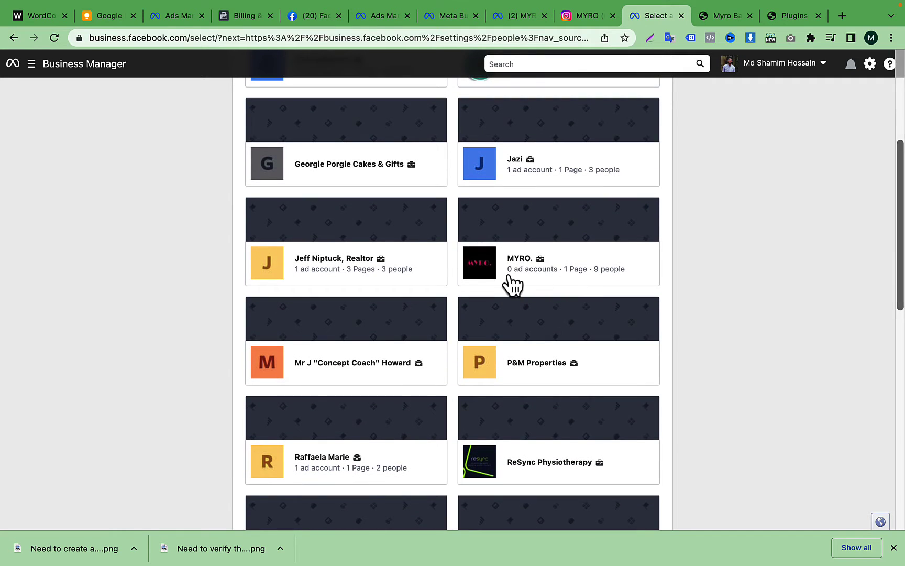
Step: Choose the MYRO. business and show its Domains page under Brand safety and suitability
left_click(568, 273)
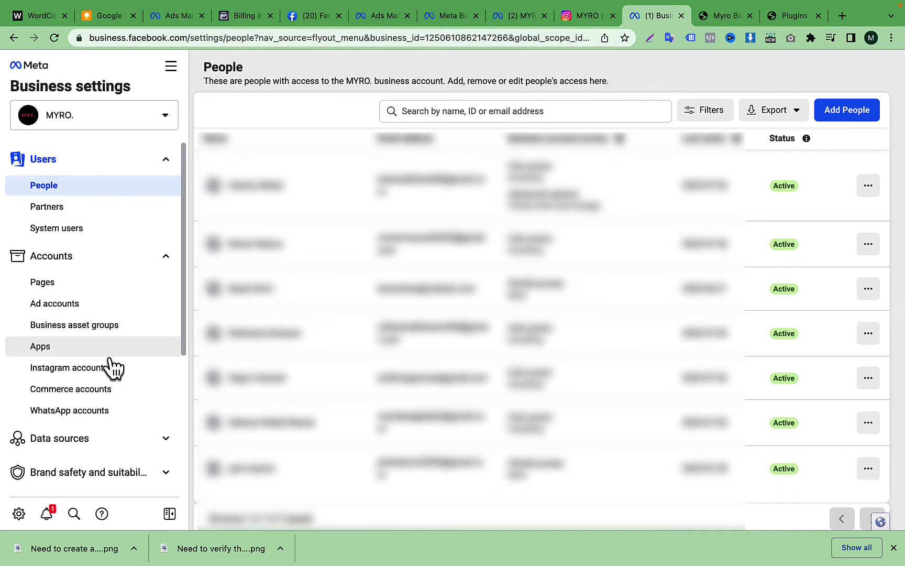
scroll(114, 366, "down", 2)
scroll(114, 367, "down", 2)
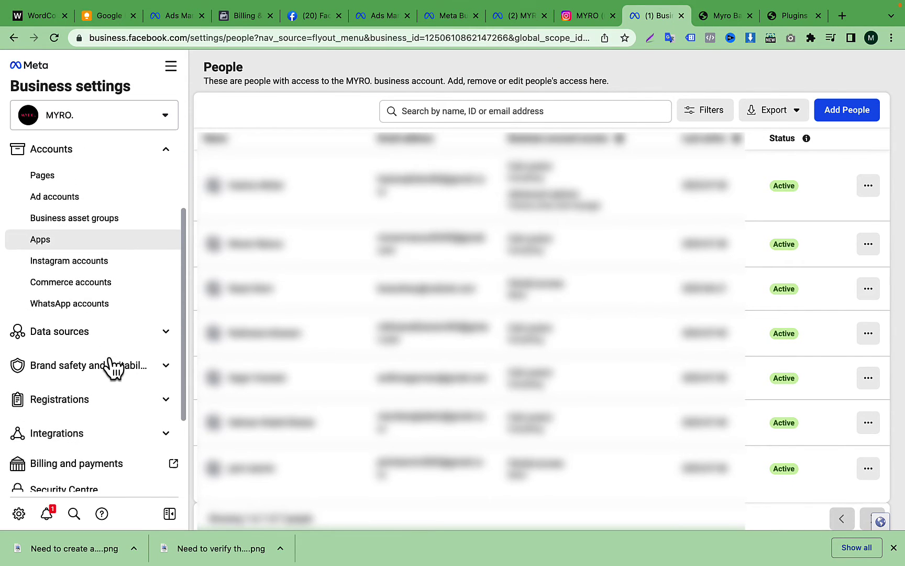
scroll(113, 366, "down", 2)
scroll(113, 366, "down", 2)
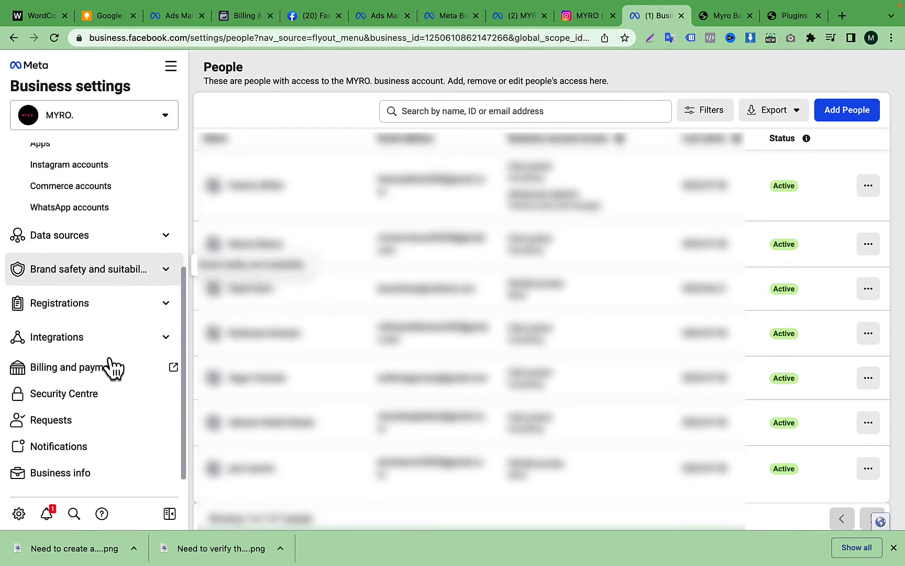
left_click(88, 265)
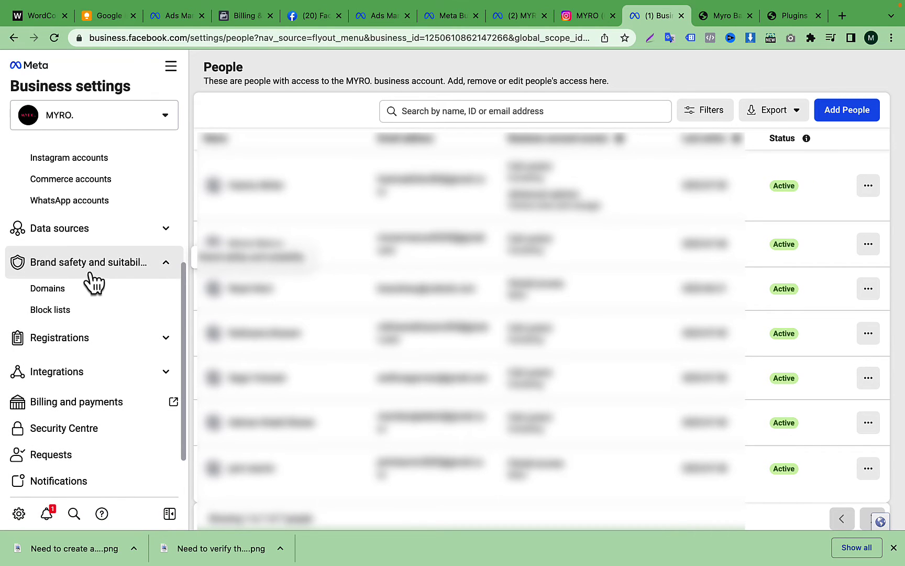
left_click(64, 294)
scroll(106, 247, "up", 3)
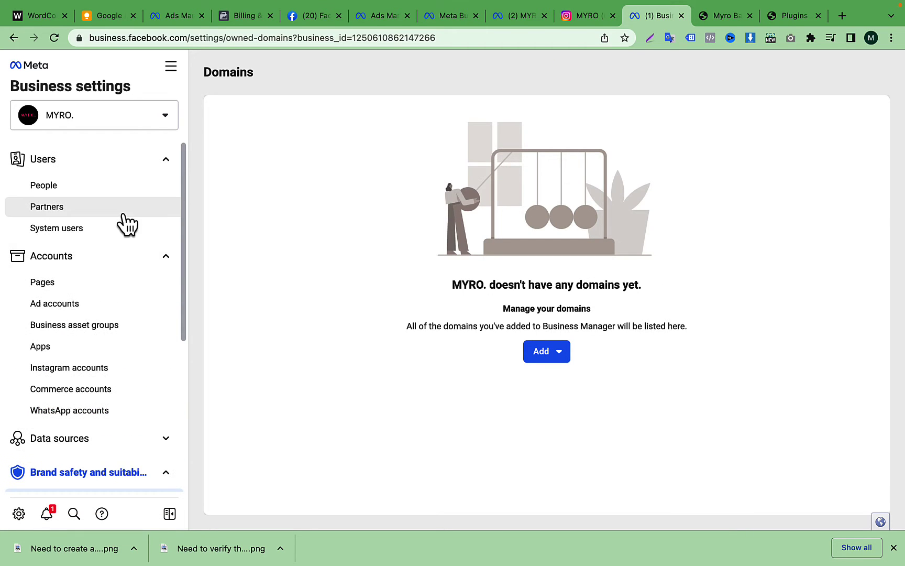
left_click(130, 259)
left_click(142, 163)
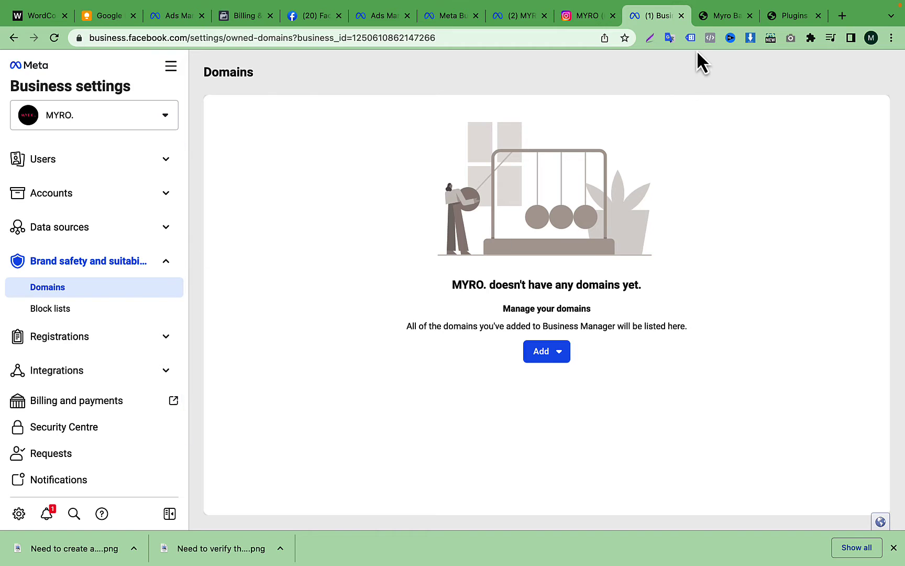
Step: Copy the myrobd.com web address from the Myro Bangladesh storefront's address bar
left_click(710, 18)
left_click(323, 37)
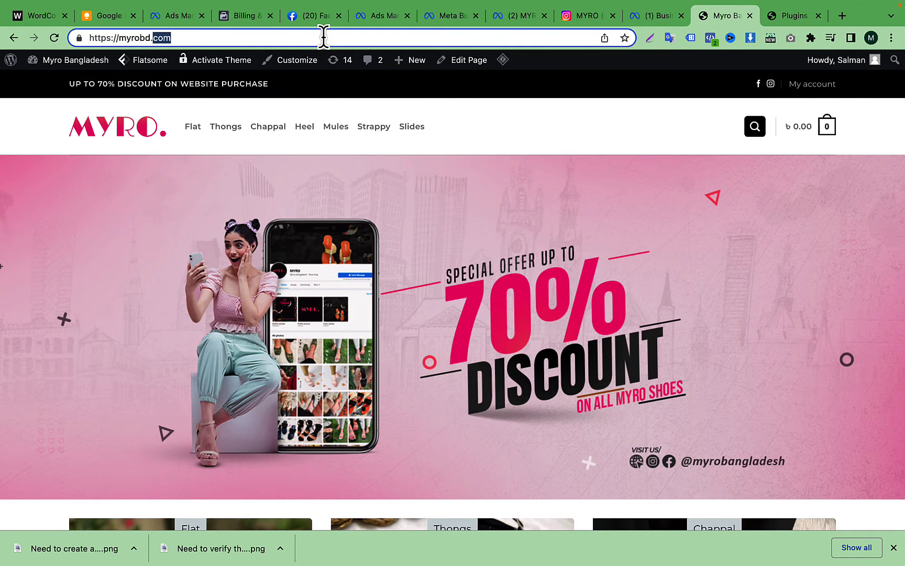
right_click(323, 36)
left_click(345, 118)
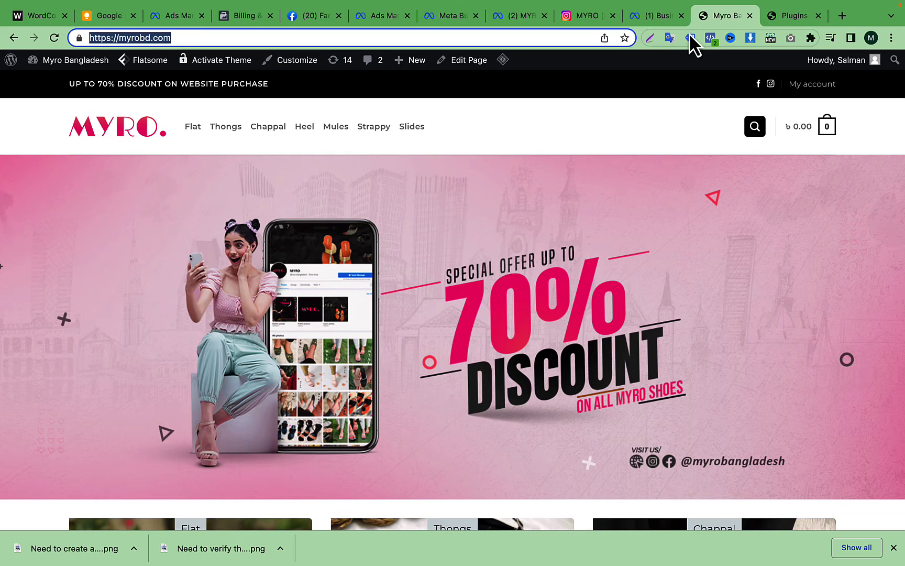
left_click(657, 20)
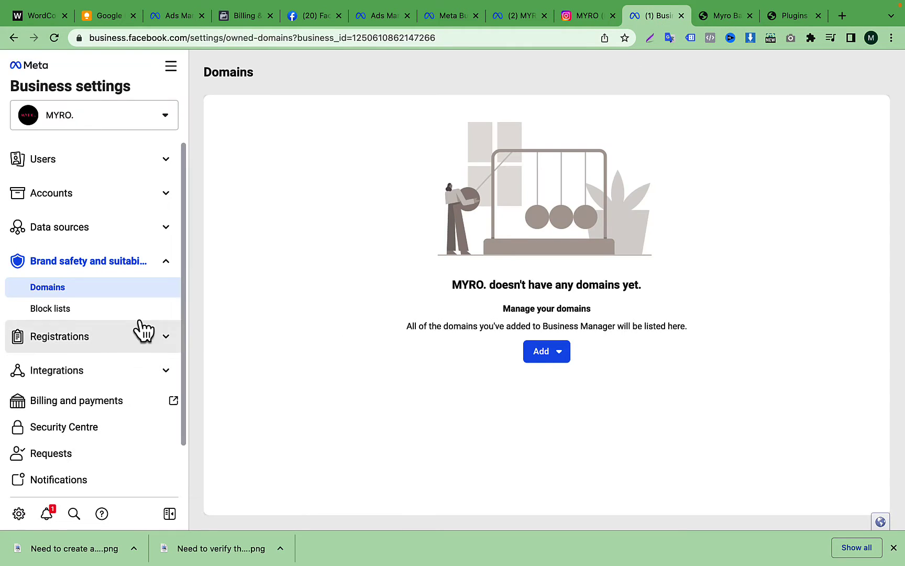
left_click(546, 360)
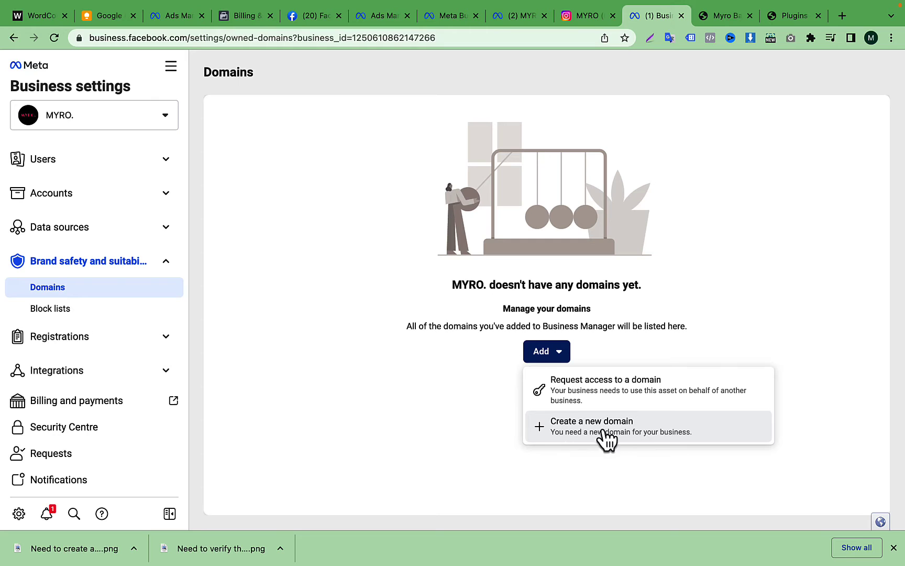
left_click(615, 433)
left_click(447, 260)
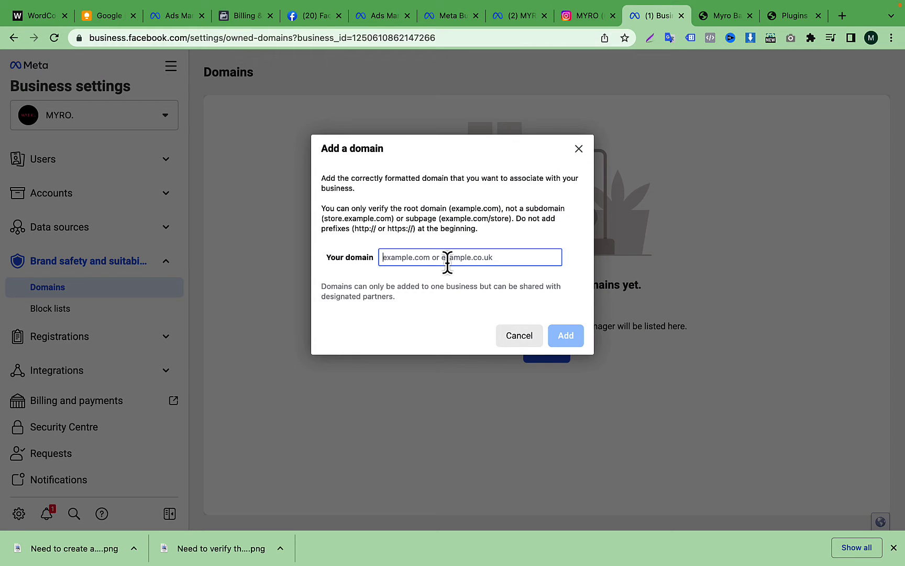
type("https://myrobd.com/")
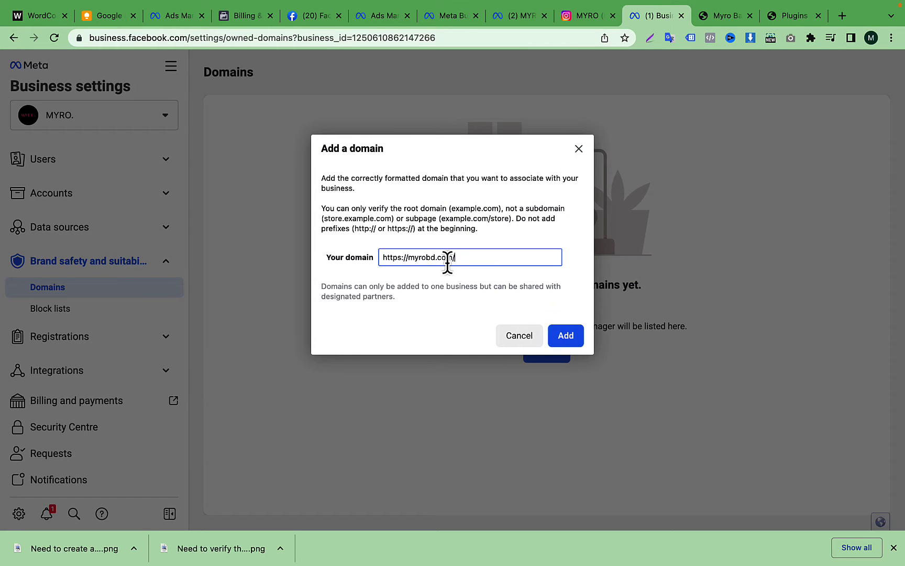
left_click_drag(410, 261, 388, 259)
key("BackSpace")
left_click(452, 259)
key("BackSpace")
Step: Review the prefix guidance note, then confirm adding the myrobd.com domain
left_click(354, 229)
left_click_drag(354, 229, 411, 230)
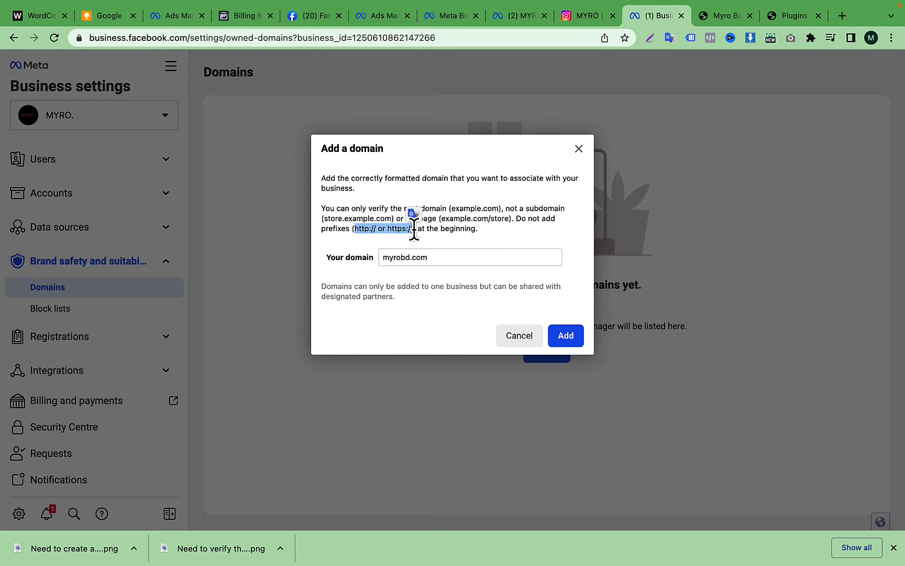
left_click(440, 260)
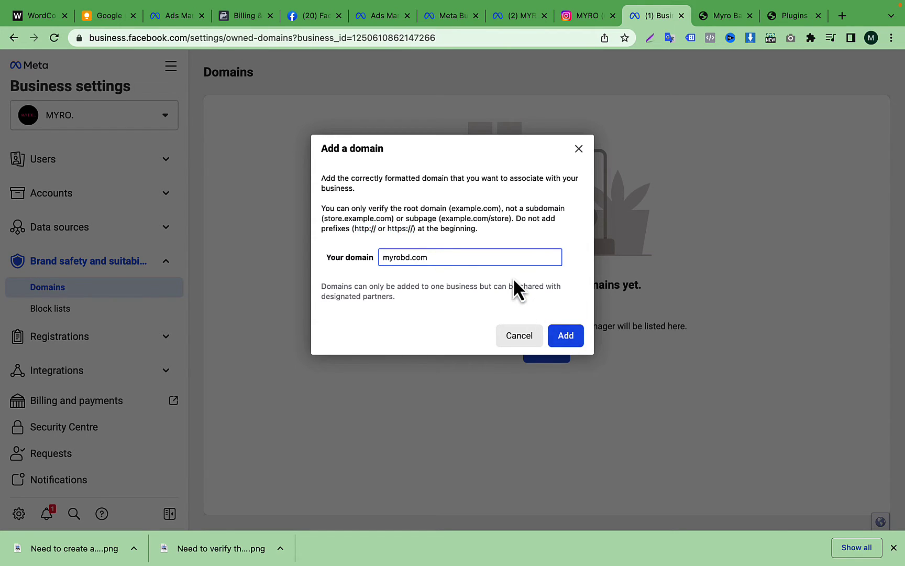
left_click(515, 286)
left_click(573, 346)
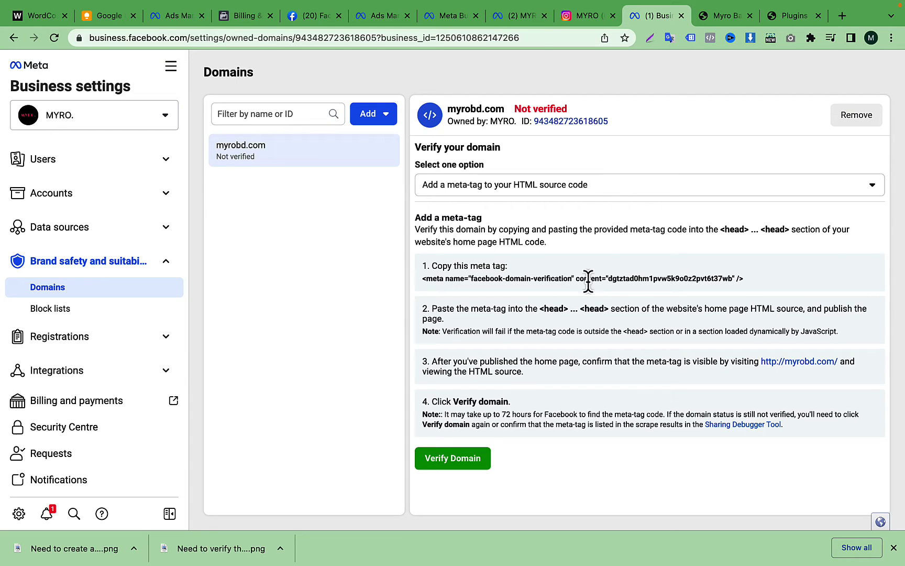
Step: Keep the 'Add a meta-tag' verification method and copy the myrobd.com meta tag
left_click(608, 190)
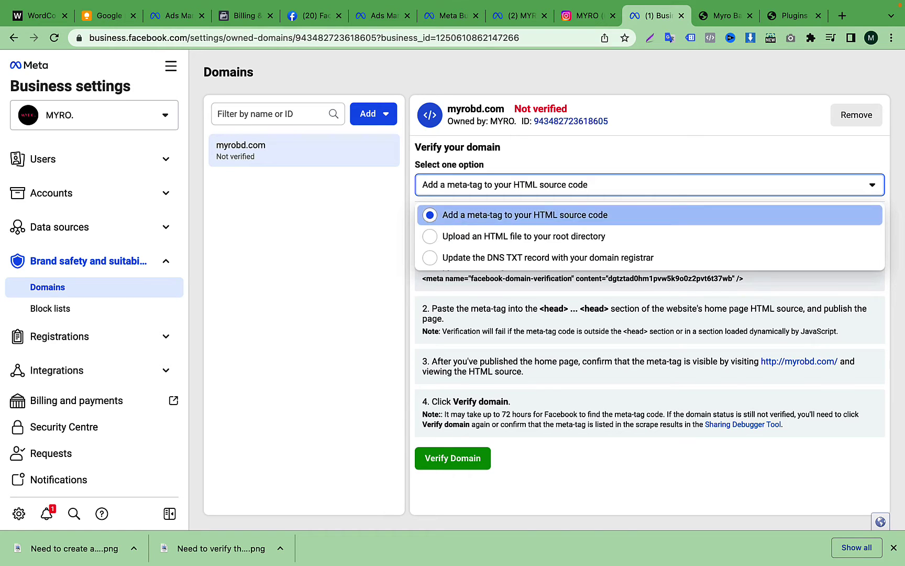
left_click(435, 217)
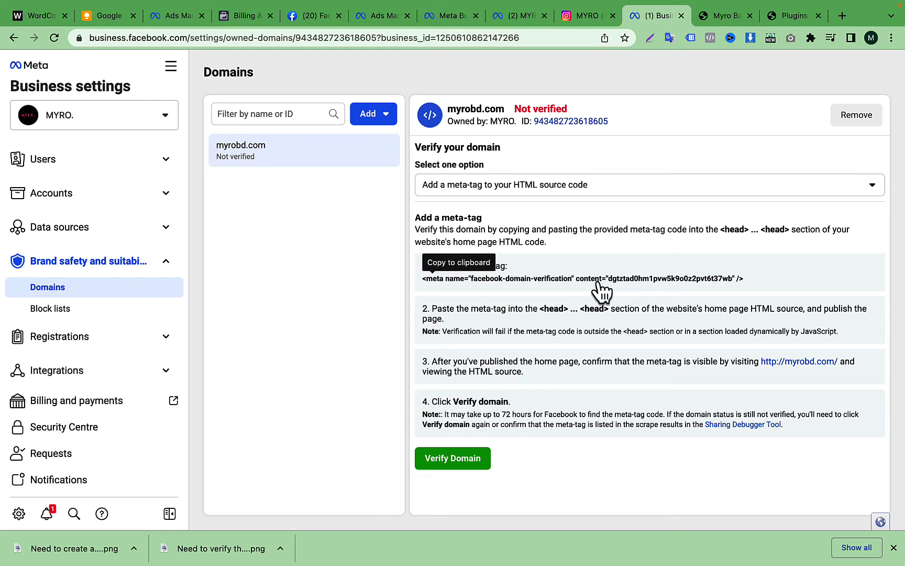
left_click(601, 291)
left_click(712, 20)
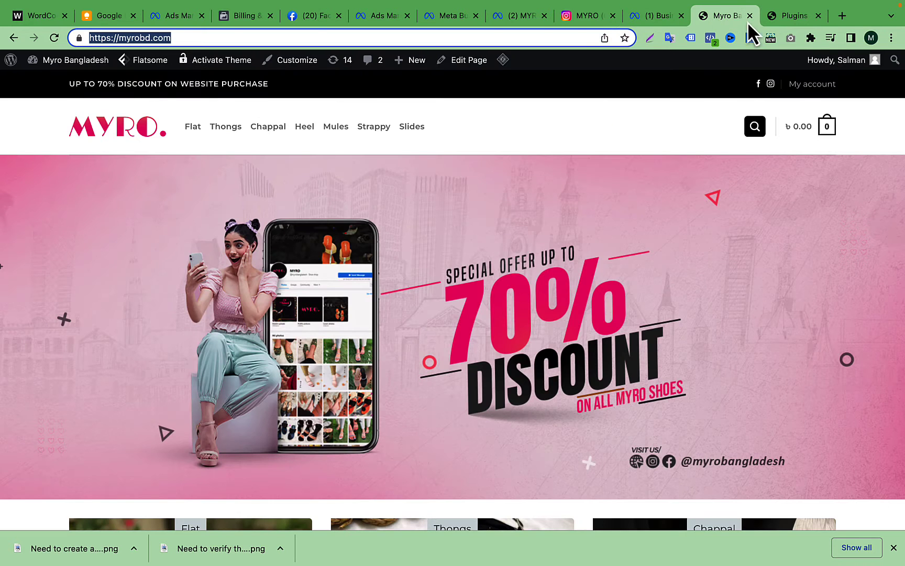
Step: Show the WordPress installed plugins list to confirm WPCode Lite is active
left_click(787, 16)
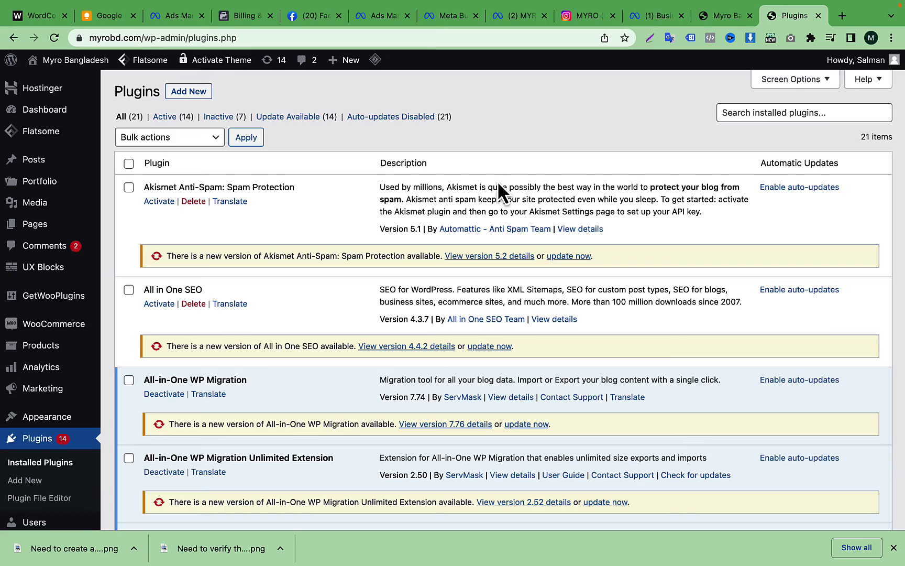
scroll(278, 208, "down", 2)
scroll(279, 209, "down", 3)
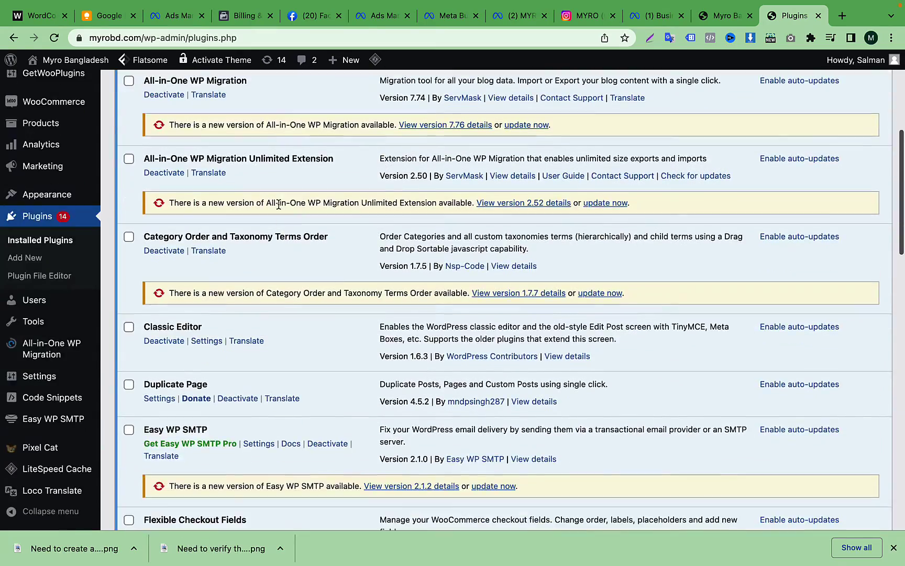
scroll(278, 206, "up", 3)
scroll(279, 204, "up", 2)
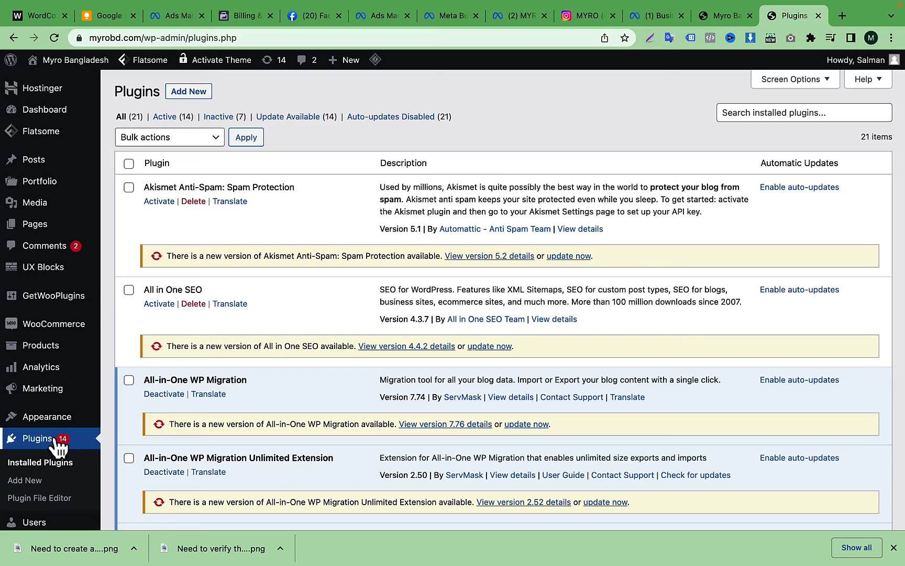
scroll(345, 343, "down", 2)
scroll(345, 343, "down", 5)
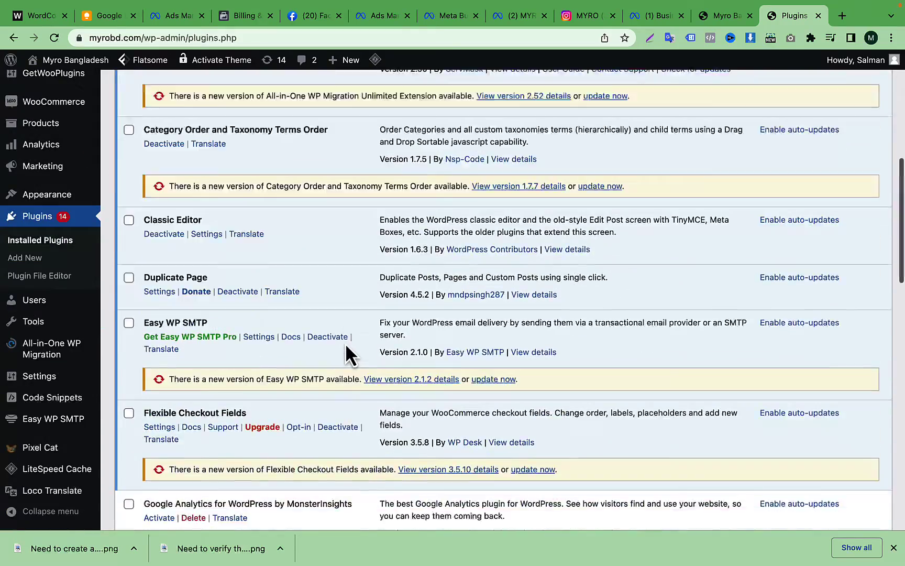
scroll(344, 343, "down", 4)
scroll(347, 347, "down", 2)
scroll(347, 346, "down", 3)
scroll(346, 347, "down", 3)
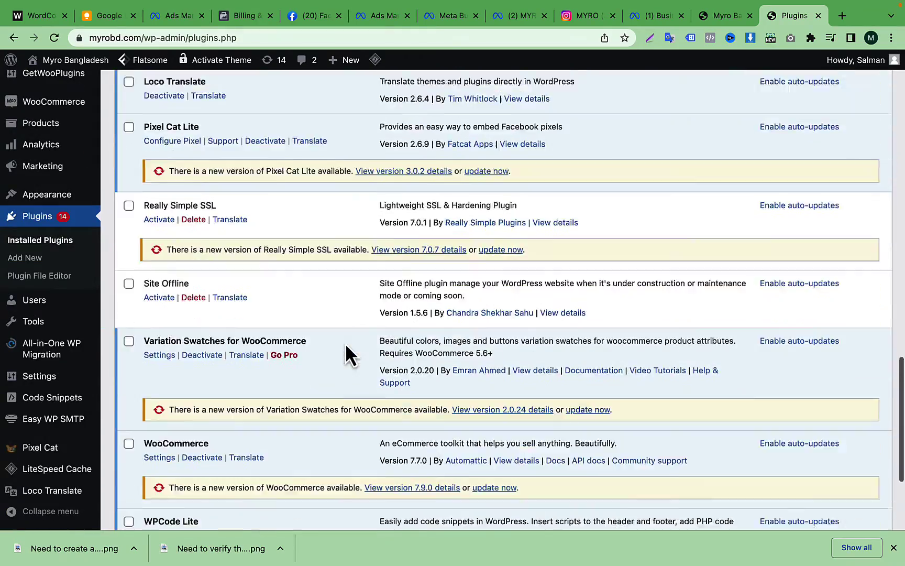
scroll(347, 347, "down", 3)
scroll(283, 346, "up", 1)
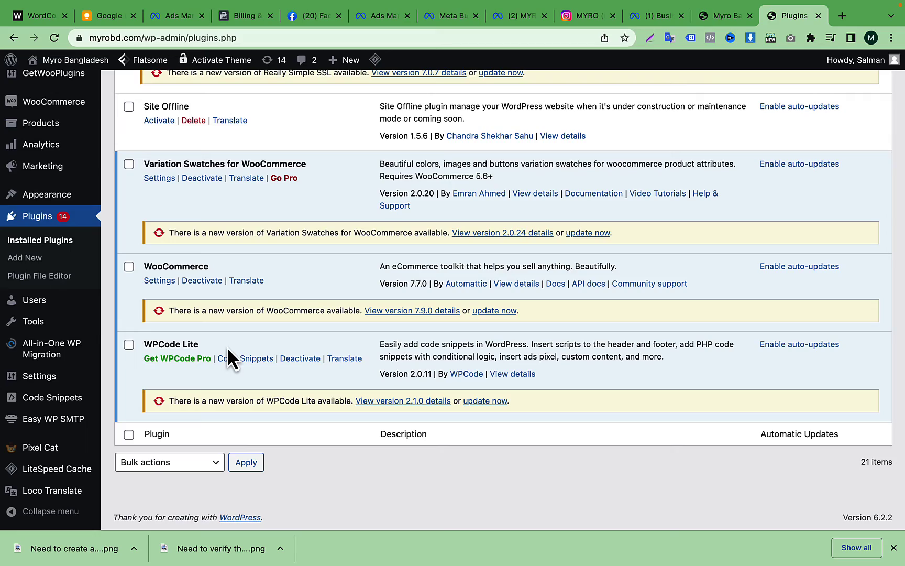
scroll(201, 321, "up", 2)
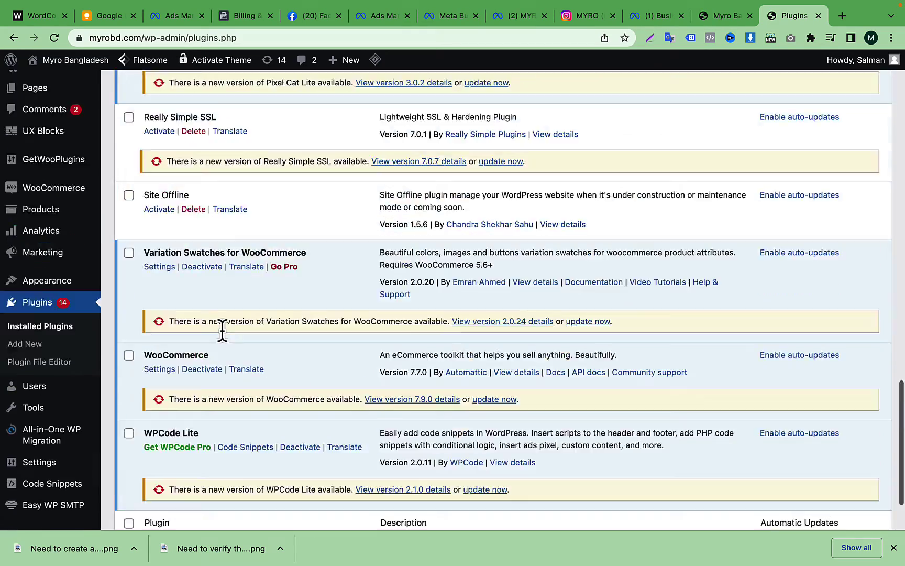
scroll(222, 330, "up", 5)
scroll(222, 330, "up", 1)
scroll(374, 238, "down", 6)
scroll(374, 238, "down", 2)
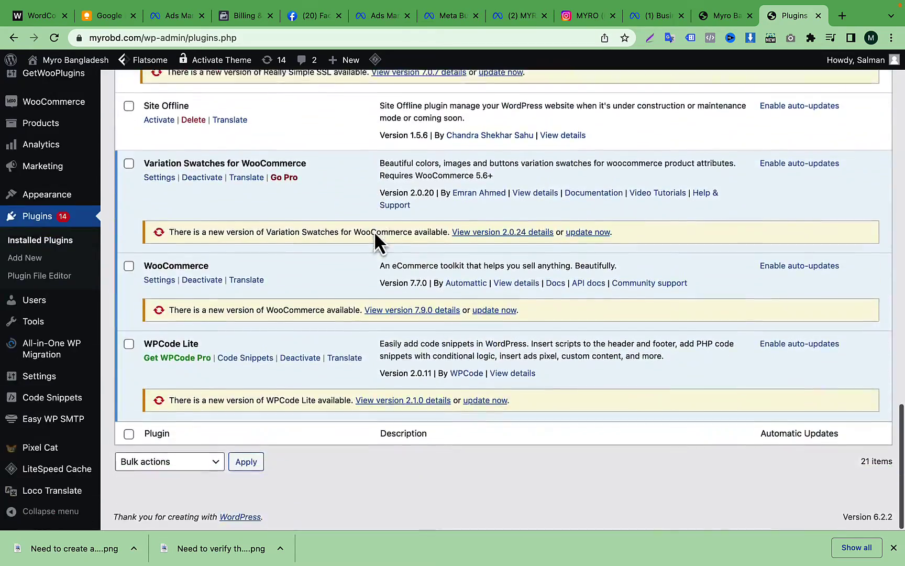
mouse_move(51, 397)
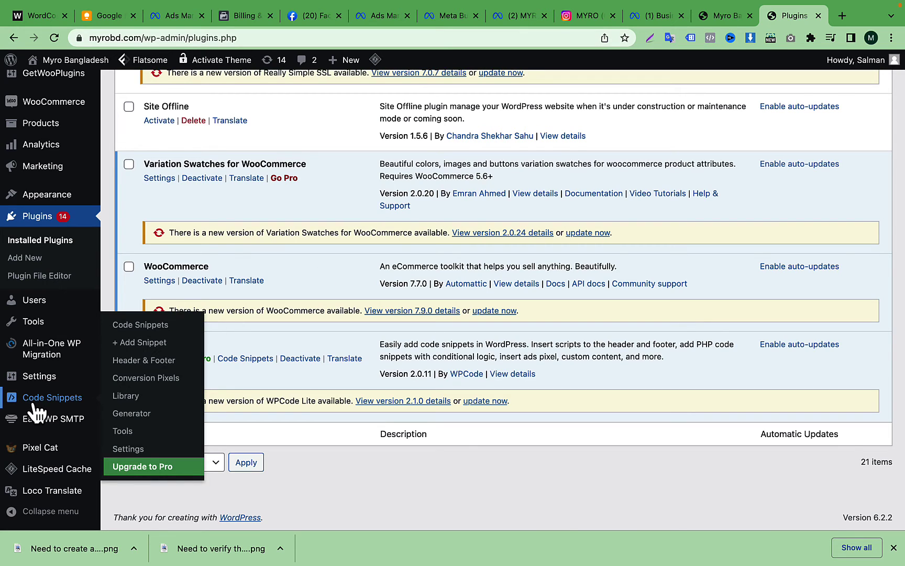
Step: Go to WPCode's Header & Footer page, then back to Meta's verification instructions
left_click(156, 362)
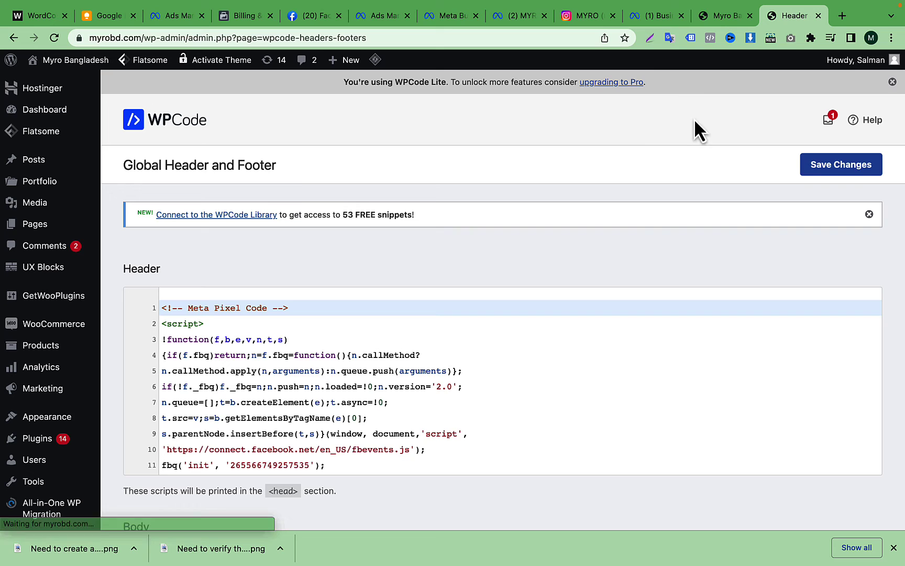
left_click(658, 16)
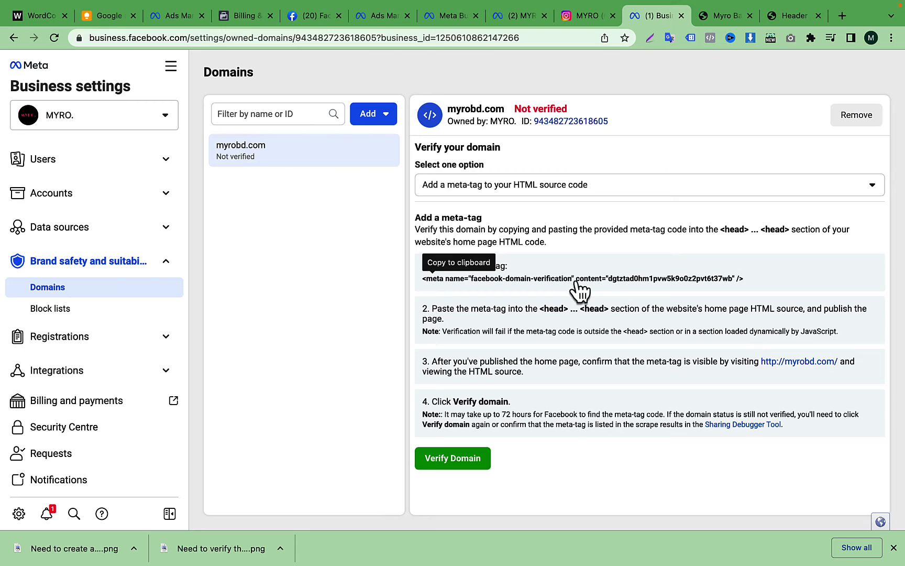
Step: Recopy the verification meta-tag and review Meta's instruction to place it in the <head> section
left_click(573, 284)
left_click(788, 16)
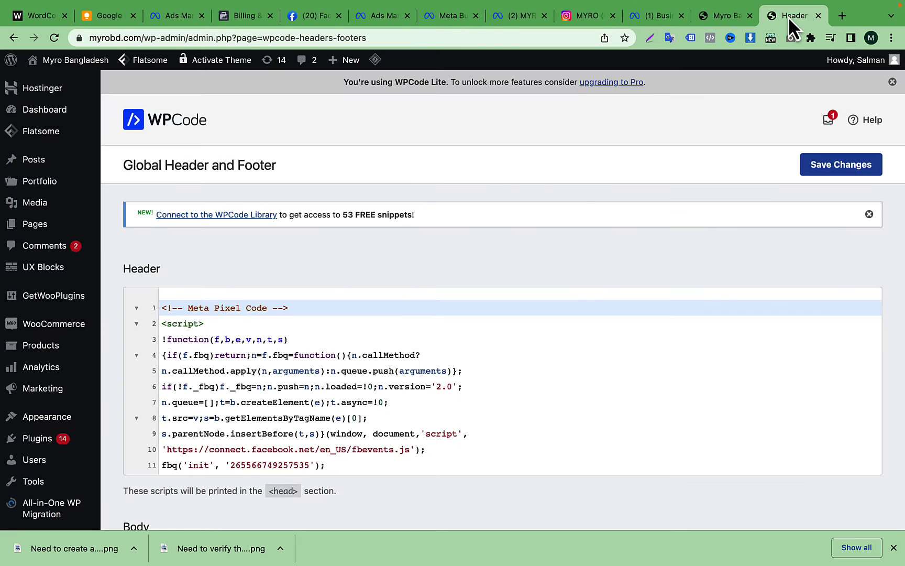
left_click(652, 20)
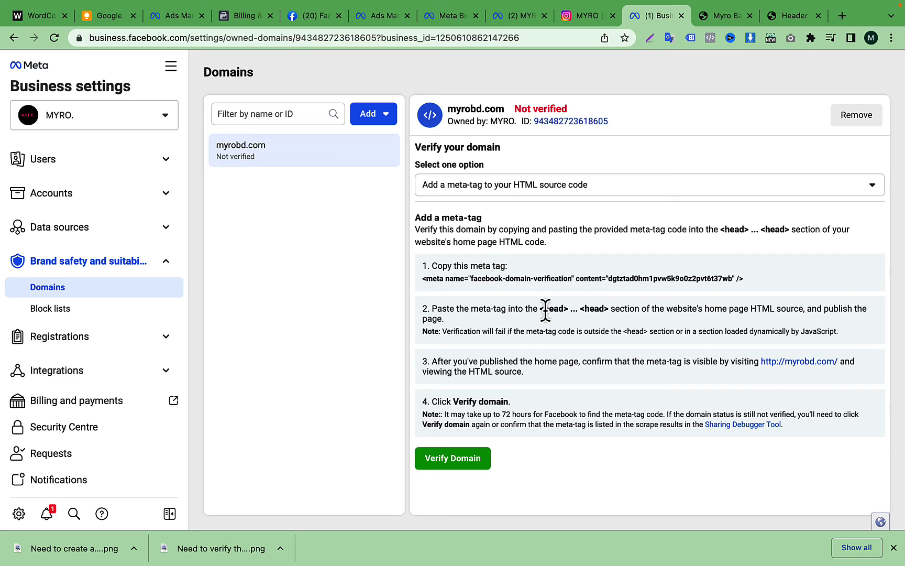
mouse_move(545, 311)
left_mouse_down()
mouse_move(607, 312)
mouse_move(594, 311)
left_mouse_up()
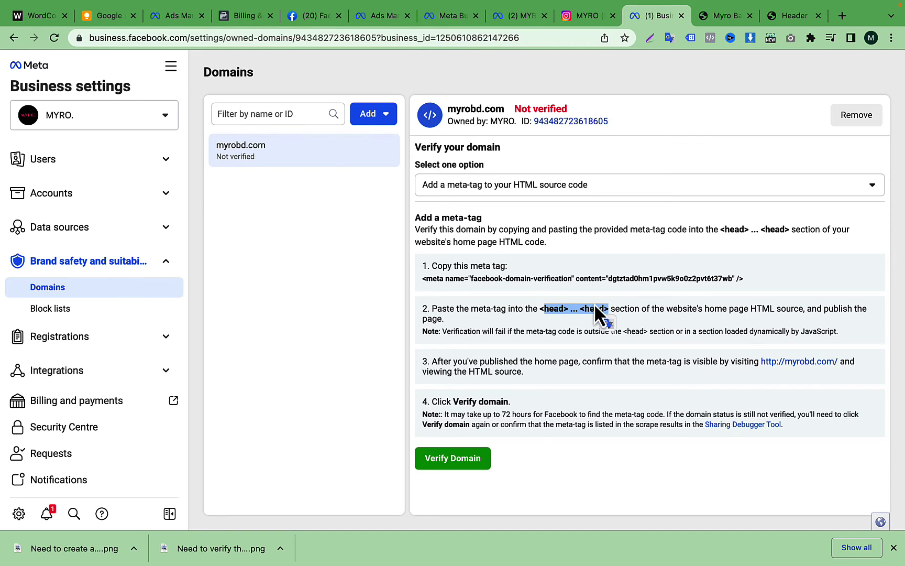
Step: Paste the facebook-domain-verification meta tag above the Meta Pixel code in WPCode's header and save
left_click(785, 19)
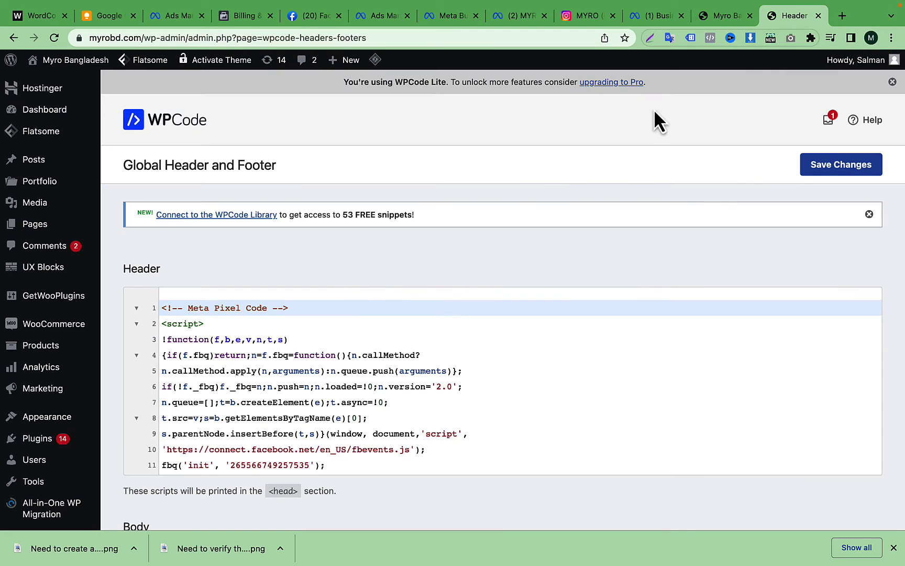
double_click(138, 278)
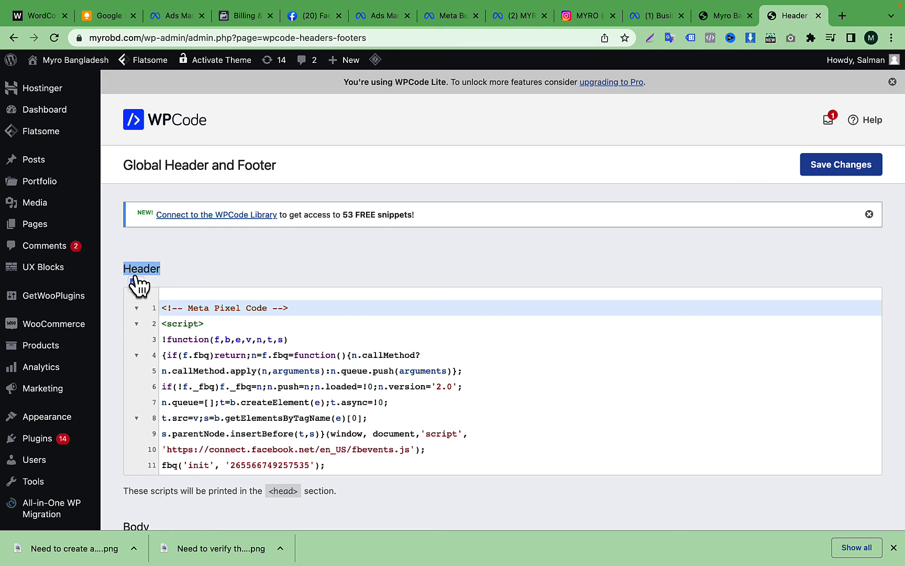
scroll(375, 327, "down", 3)
scroll(372, 327, "up", 3)
left_click(205, 299)
key("Return")
key("Return")
key("Return")
key("Return")
key("Return")
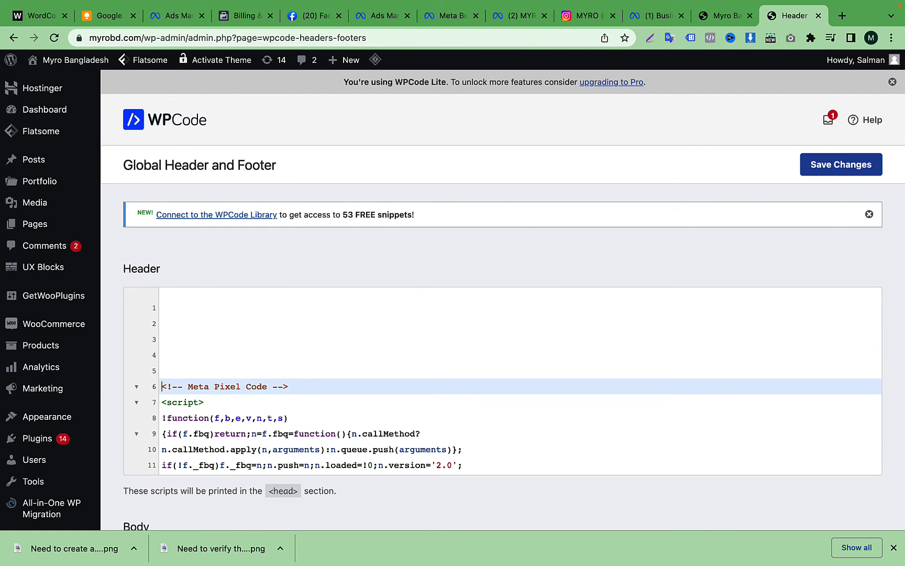
key("Return")
left_click(210, 316)
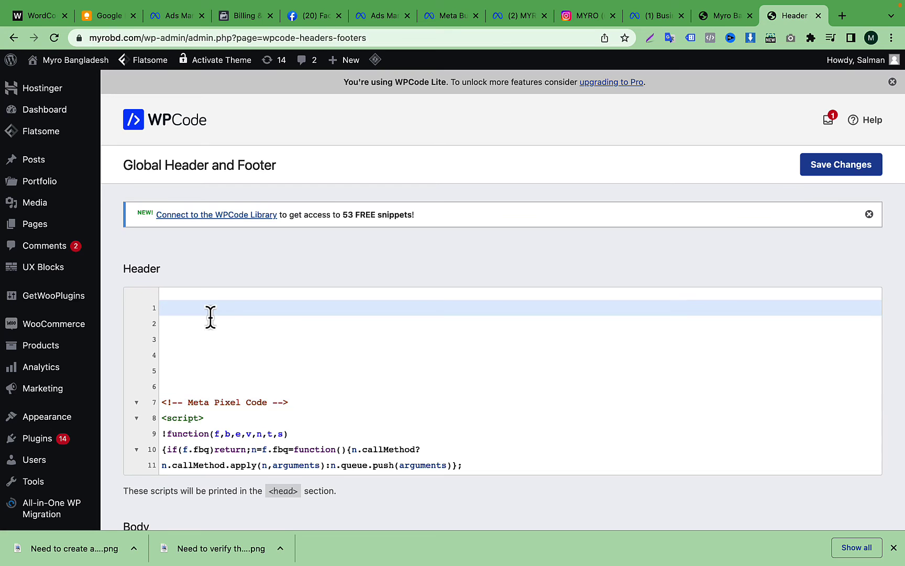
key("Return")
key("Return")
key("Return")
left_click(182, 336)
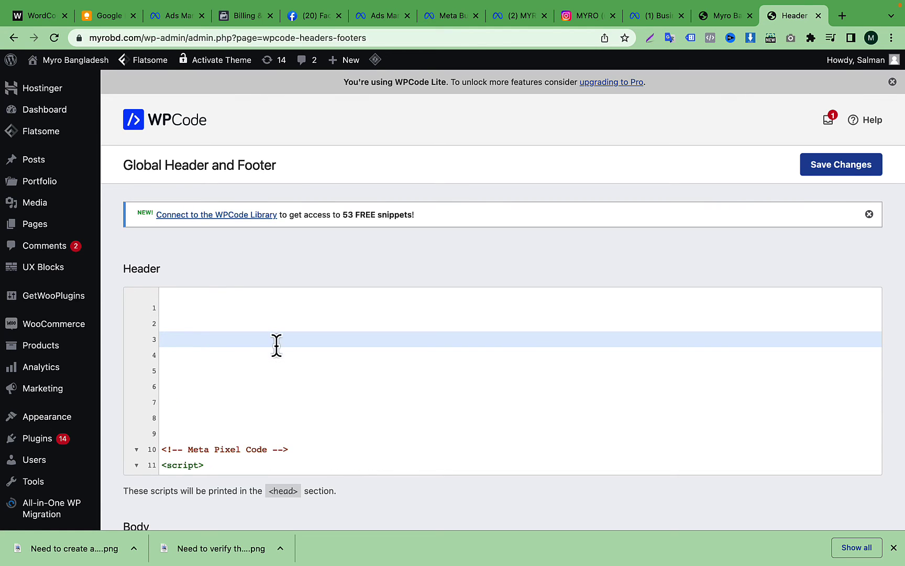
key("ctrl+v")
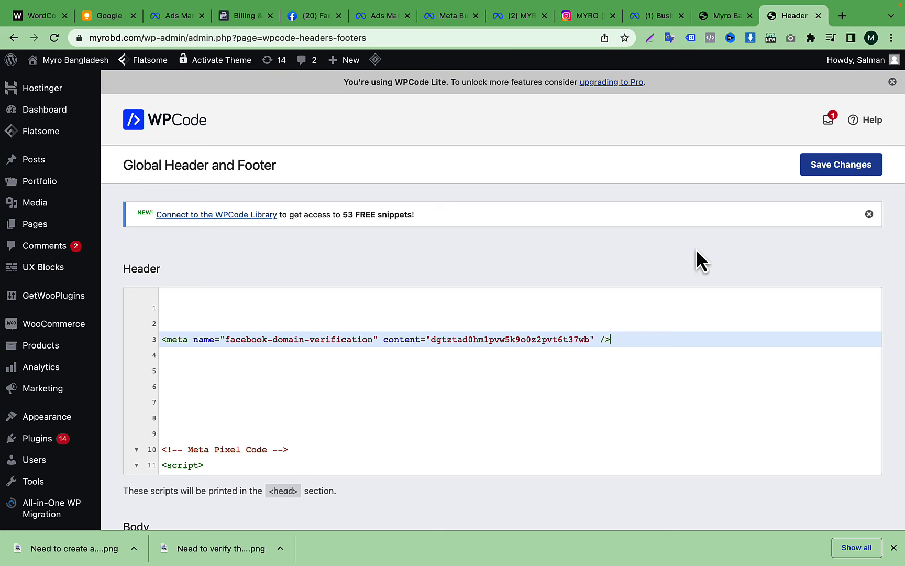
left_click(831, 171)
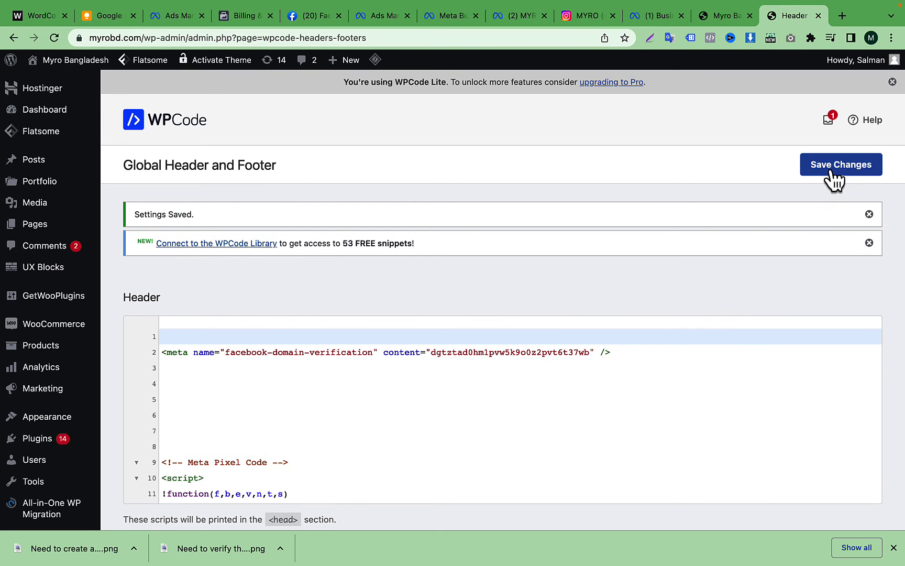
scroll(673, 263, "down", 1)
scroll(673, 260, "down", 10)
scroll(673, 261, "up", 5)
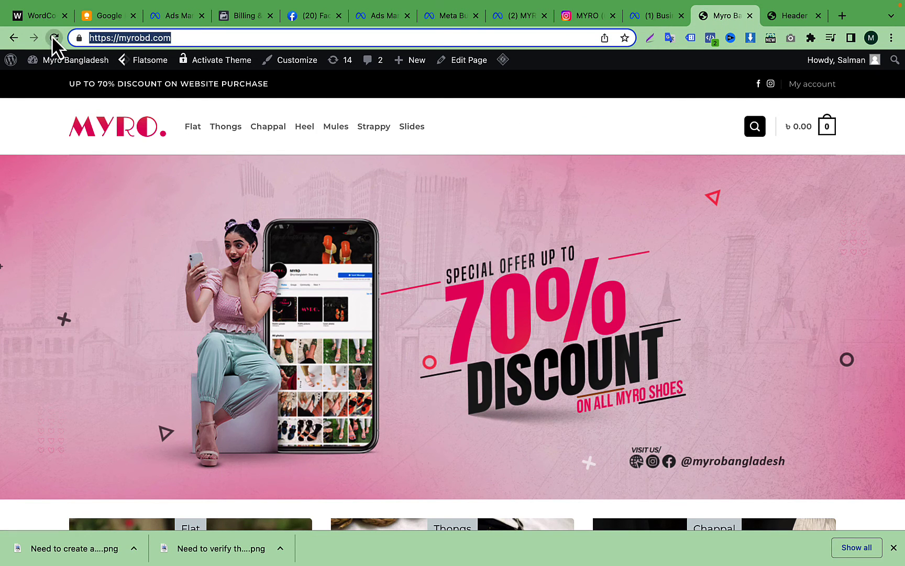
Step: Reload the myrobd.com homepage twice so the new header tag goes live
left_click(53, 37)
scroll(531, 196, "down", 7)
scroll(536, 206, "up", 2)
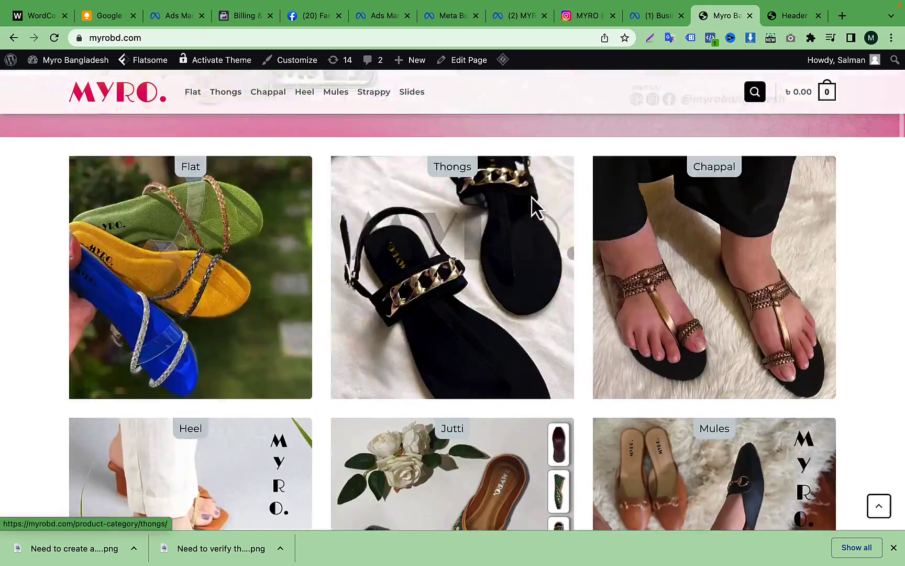
scroll(535, 205, "up", 5)
left_click(51, 35)
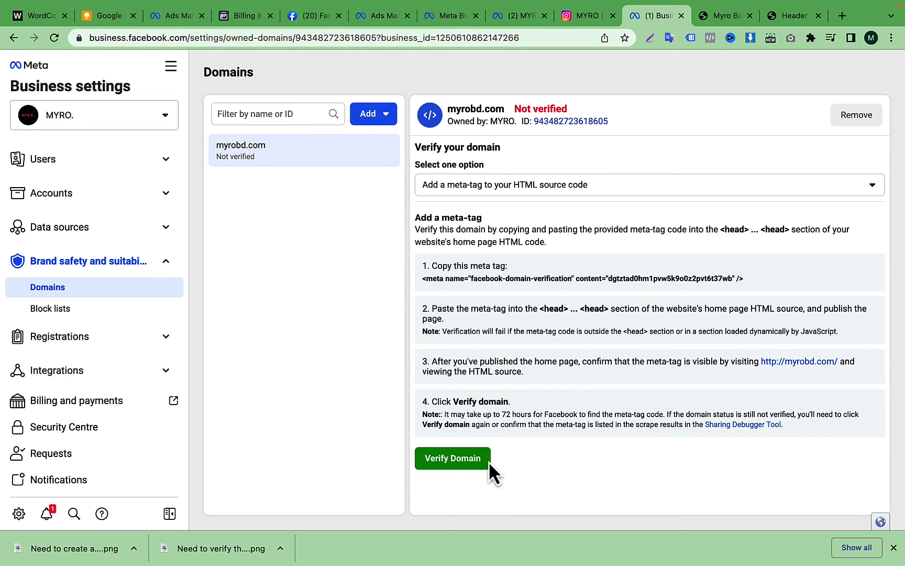
Step: Trigger Meta's verification check for myrobd.com using the installed meta-tag
left_click(456, 460)
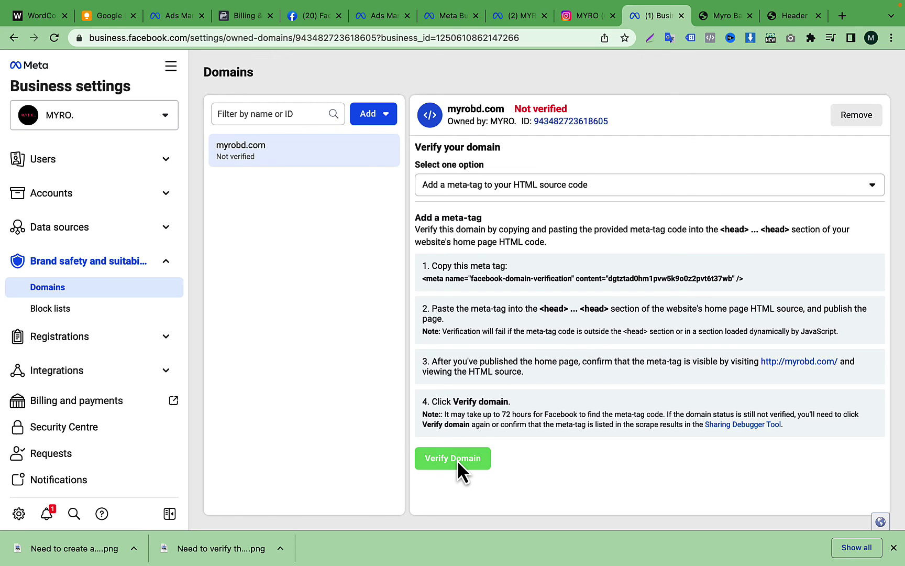